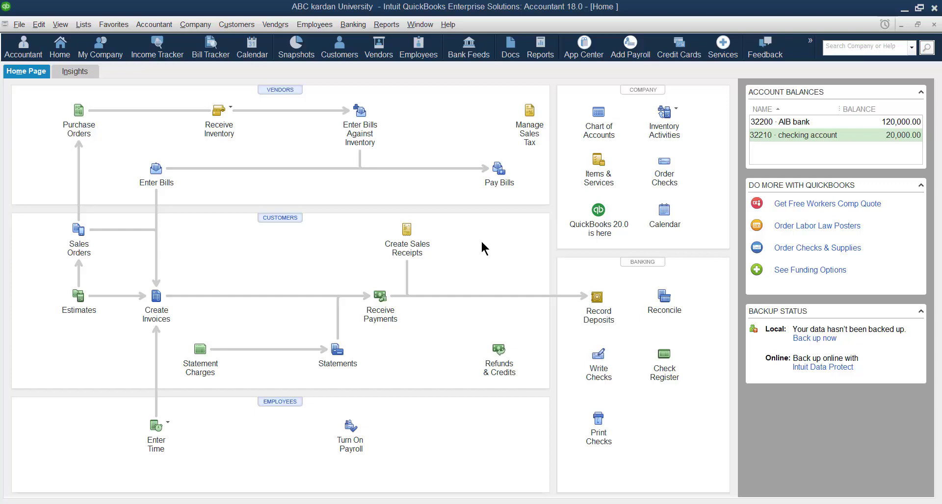
Open the Item List from the Lists menu and bring up its Item menu
{"action": "left_click", "coordinate": [596, 178]}
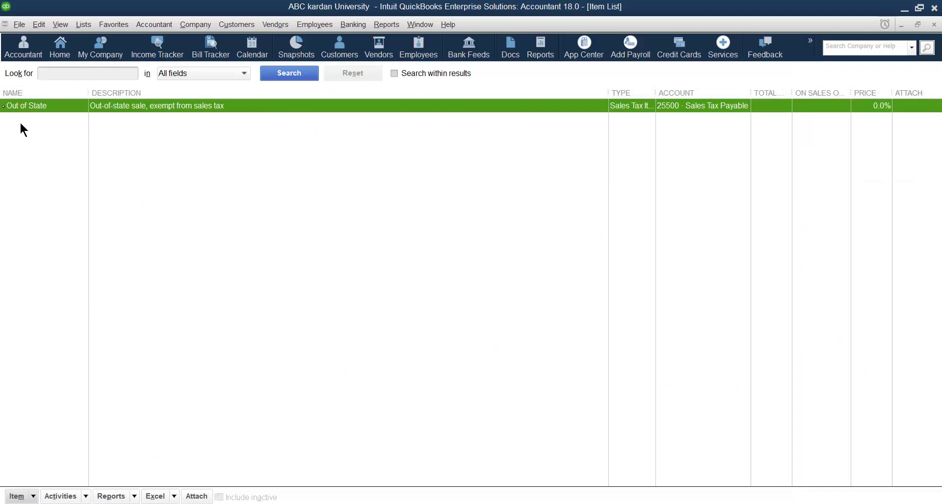
{"action": "left_click", "coordinate": [934, 25]}
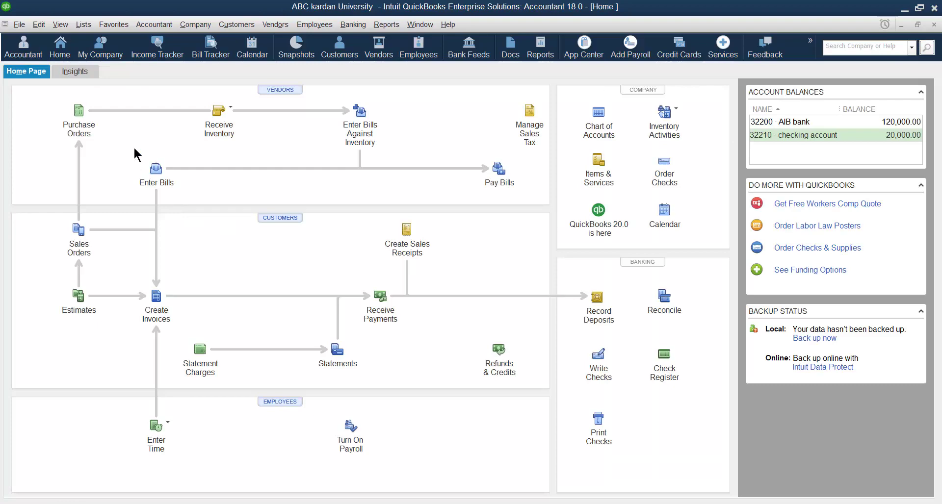
{"action": "left_click", "coordinate": [83, 26]}
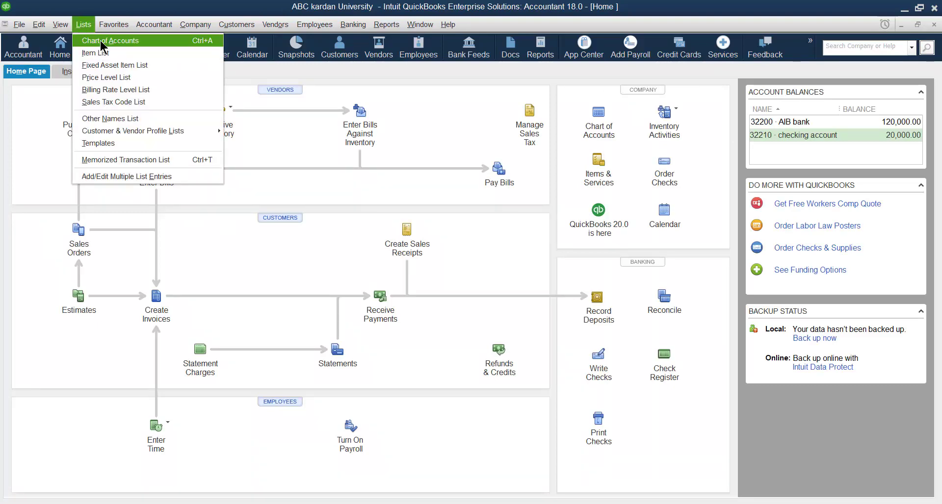
{"action": "left_click", "coordinate": [99, 58]}
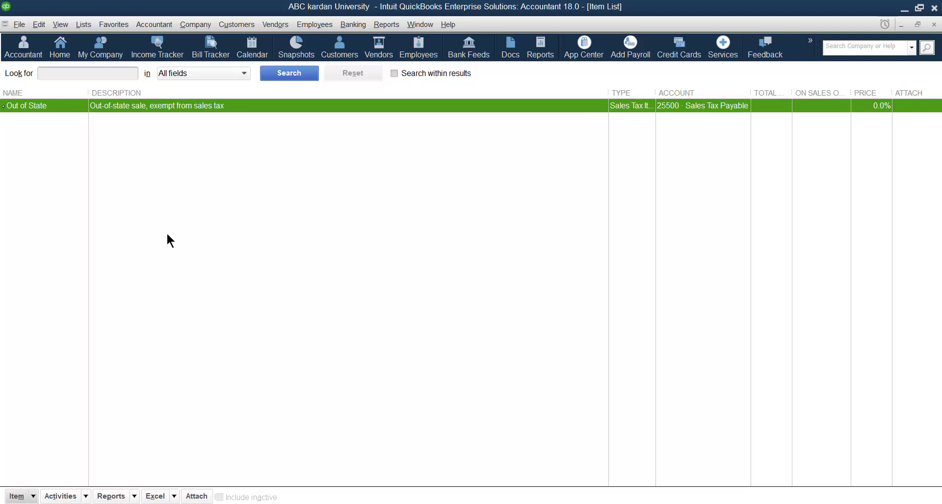
{"action": "right_click", "coordinate": [168, 185]}
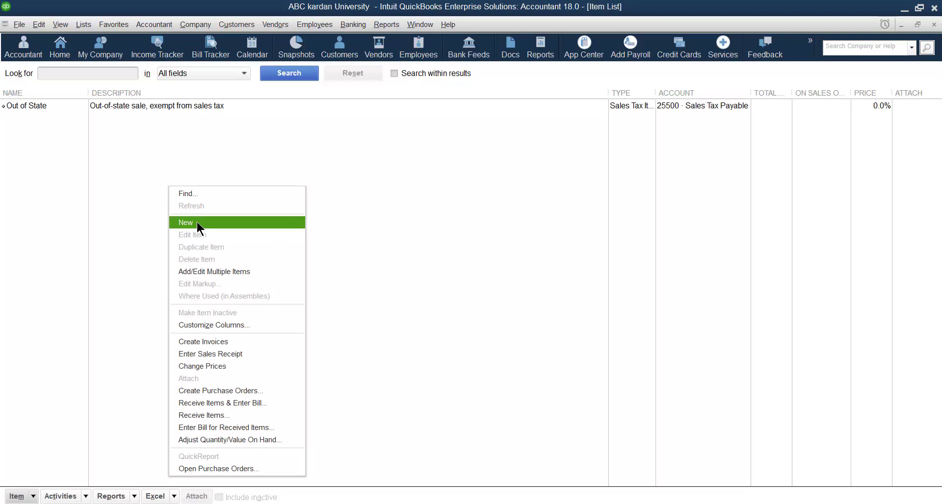
{"action": "left_click", "coordinate": [136, 223]}
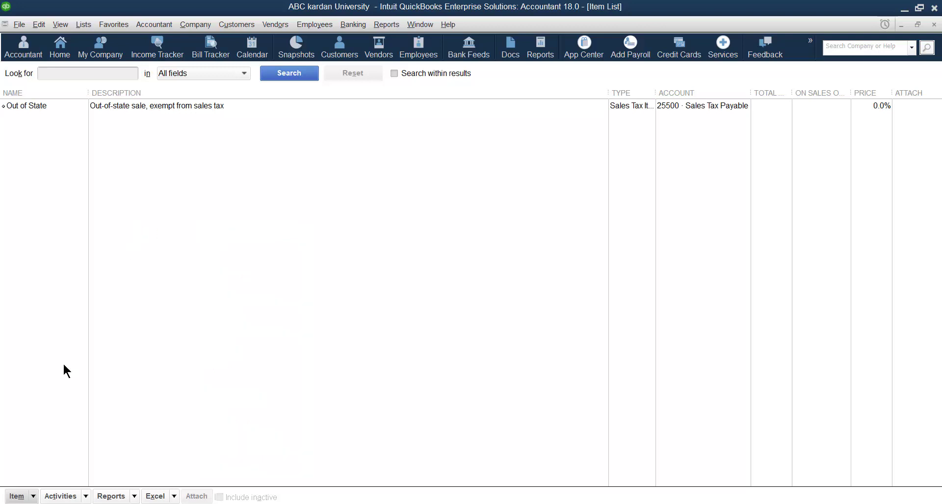
{"action": "left_click", "coordinate": [33, 497]}
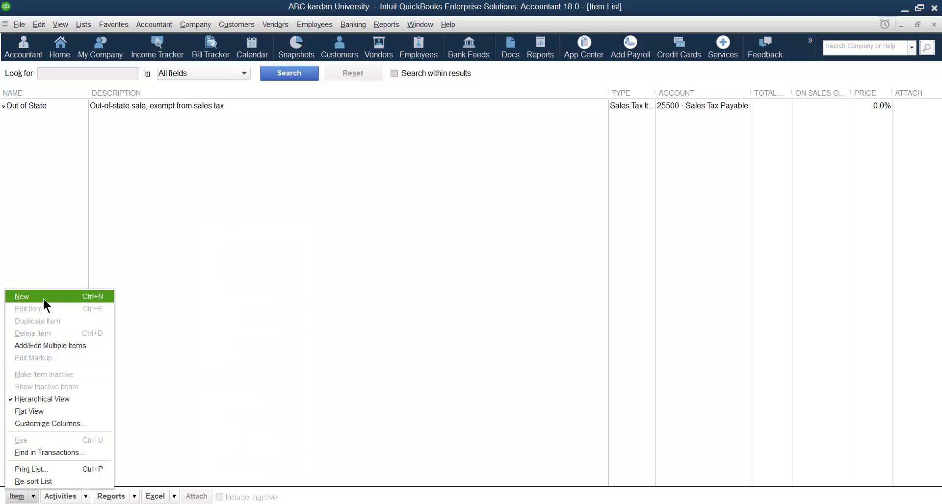
Start a new item with Service as its type, ready to enter the Item Name/Number
{"action": "left_click", "coordinate": [97, 298]}
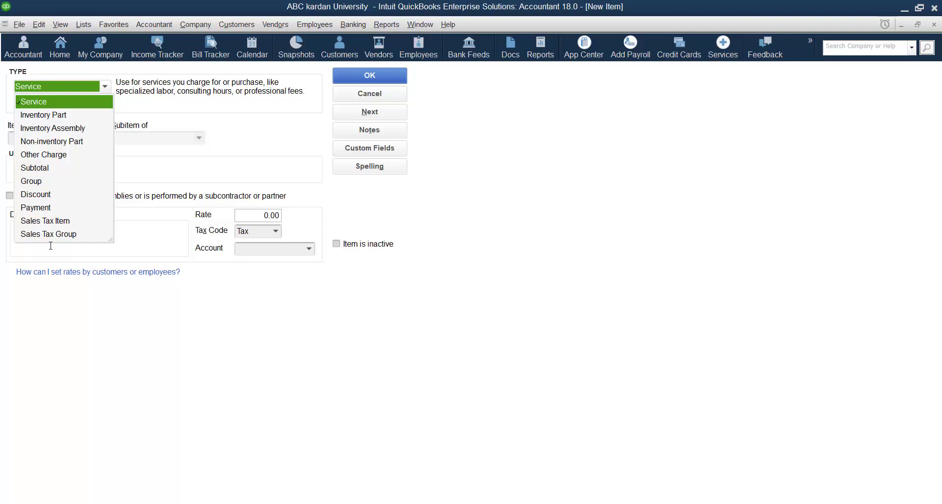
{"action": "left_click", "coordinate": [69, 102]}
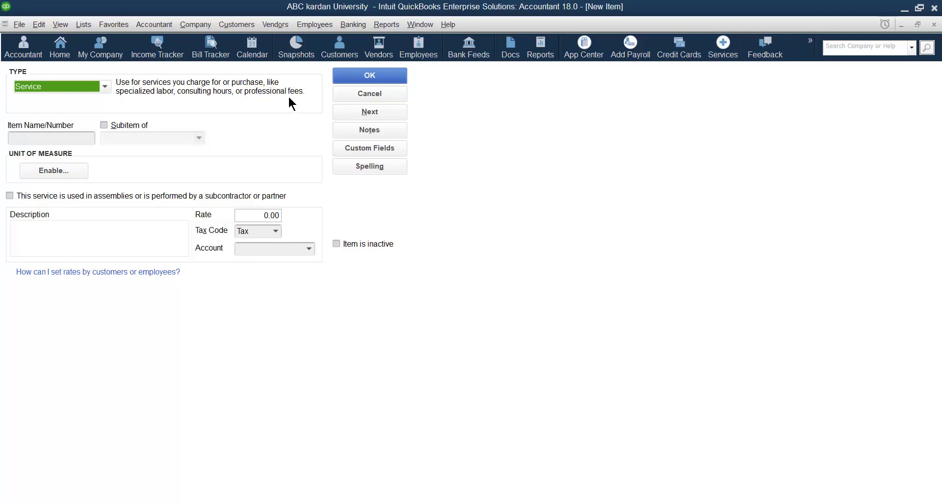
{"action": "left_click", "coordinate": [34, 137]}
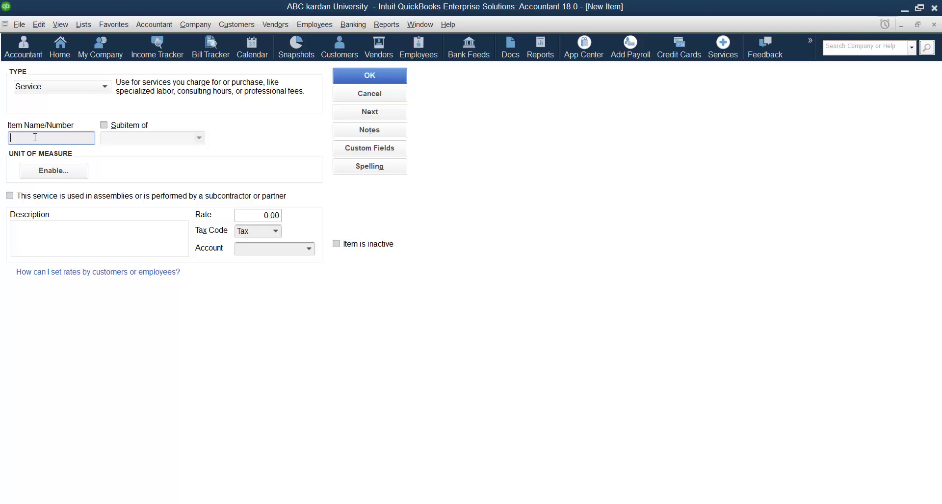
Name the Service item 'Services', post it to 47900 · Sales, and save it
{"action": "type", "text": "Services"}
{"action": "left_click", "coordinate": [304, 249]}
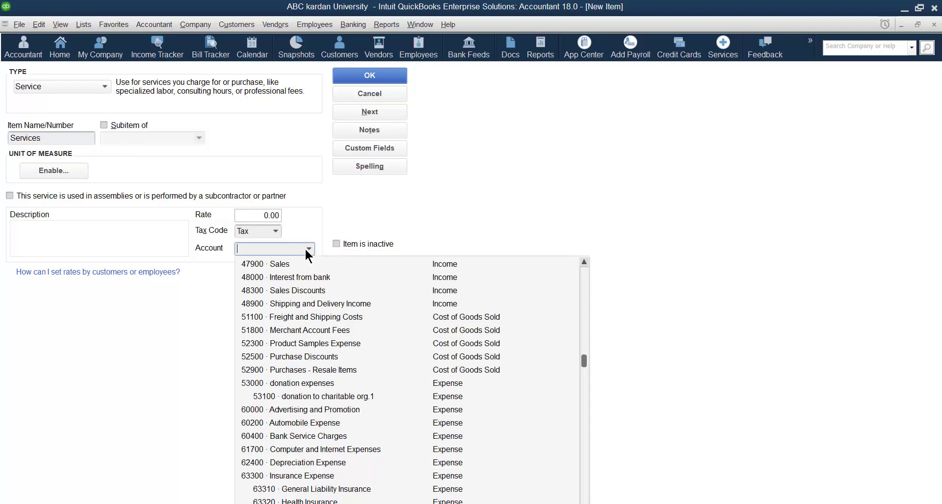
{"action": "left_click", "coordinate": [278, 264]}
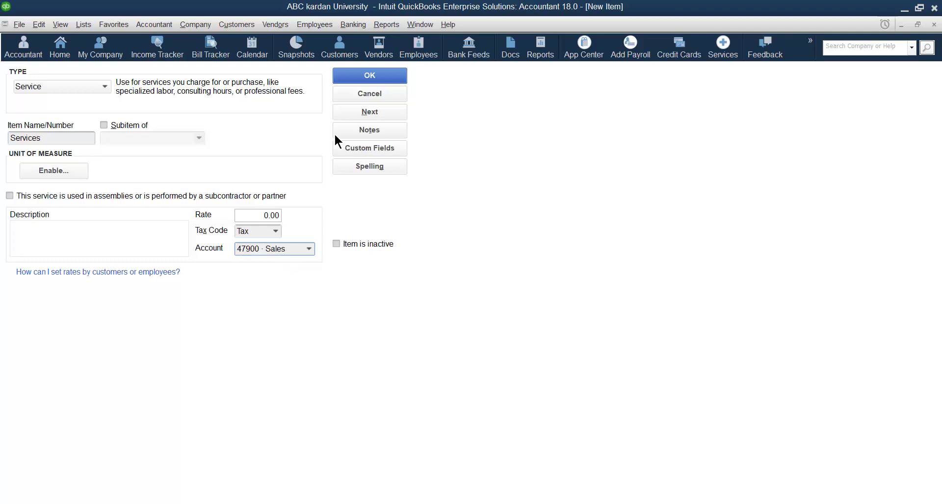
{"action": "left_click", "coordinate": [376, 77]}
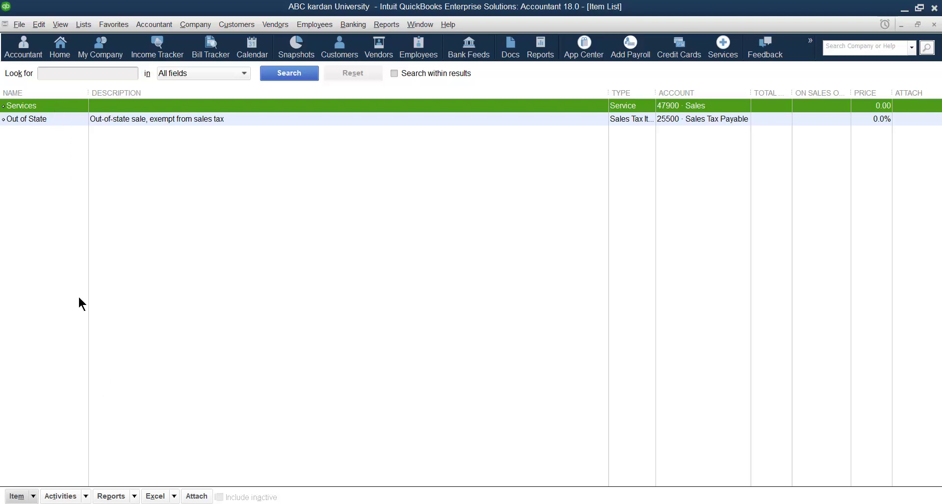
Start another new Service item named 'consultation services'
{"action": "right_click", "coordinate": [183, 240]}
{"action": "left_click", "coordinate": [203, 276]}
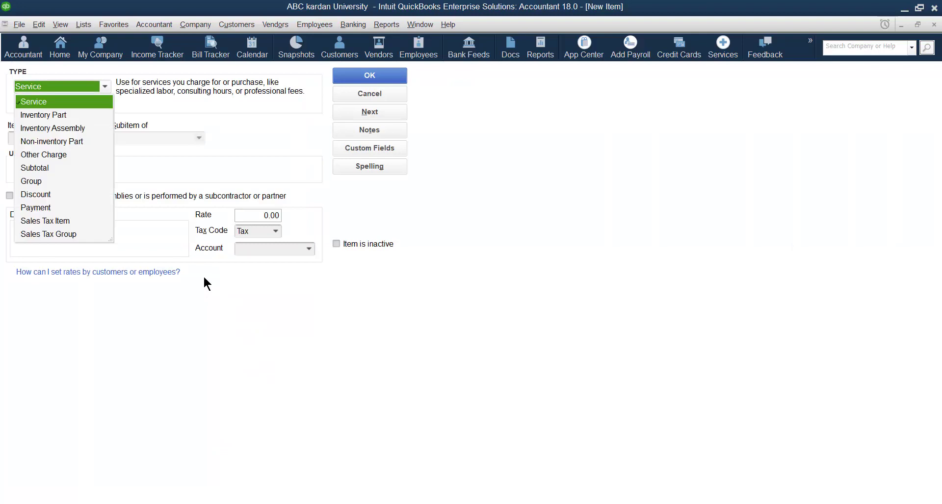
{"action": "left_click", "coordinate": [66, 102]}
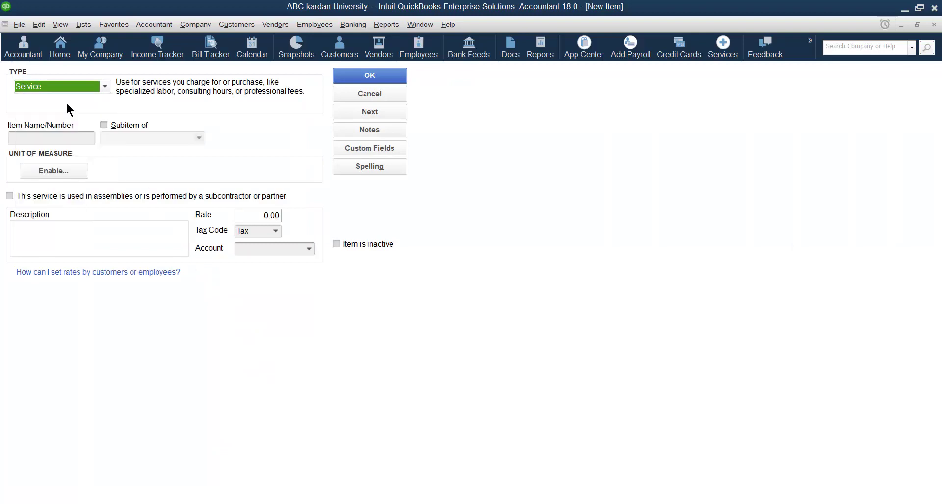
{"action": "left_click", "coordinate": [79, 139]}
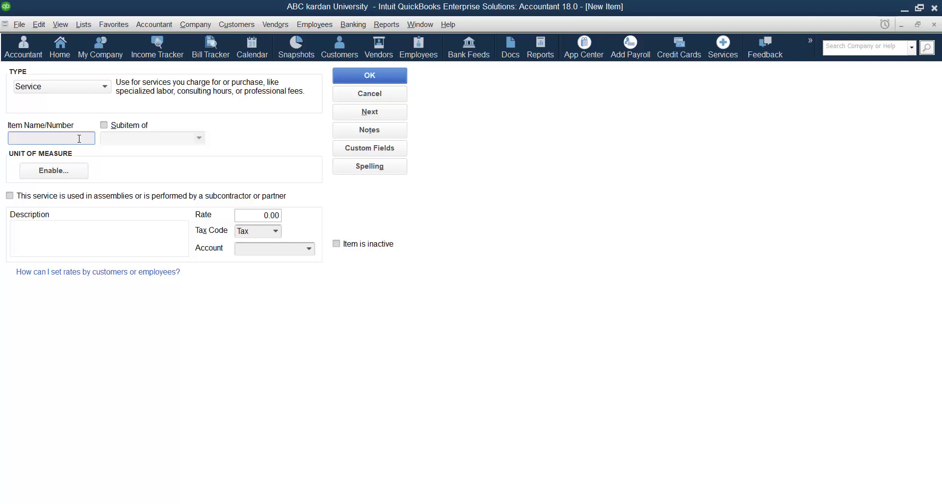
{"action": "type", "text": "consultation services"}
Make consultation services a subitem of Services and enable its unit of measure
{"action": "left_click", "coordinate": [103, 125]}
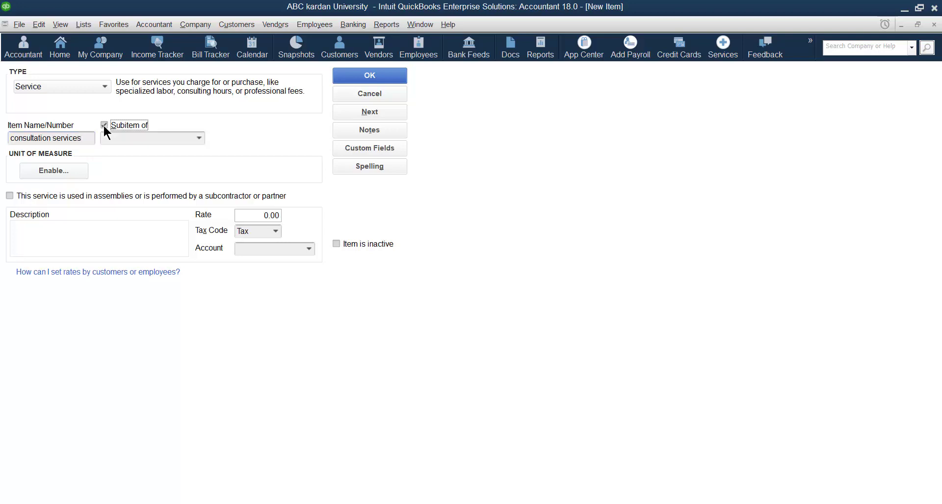
{"action": "left_click", "coordinate": [200, 138]}
{"action": "left_click", "coordinate": [217, 181]}
{"action": "left_click", "coordinate": [57, 169]}
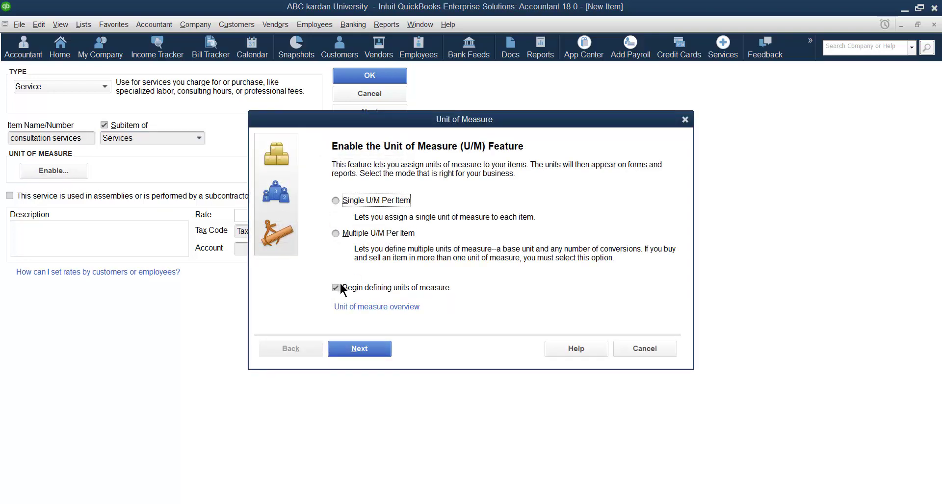
Set a single Time unit of measure, hour (hr), for consultation services
{"action": "left_click", "coordinate": [337, 200]}
{"action": "left_click", "coordinate": [364, 349]}
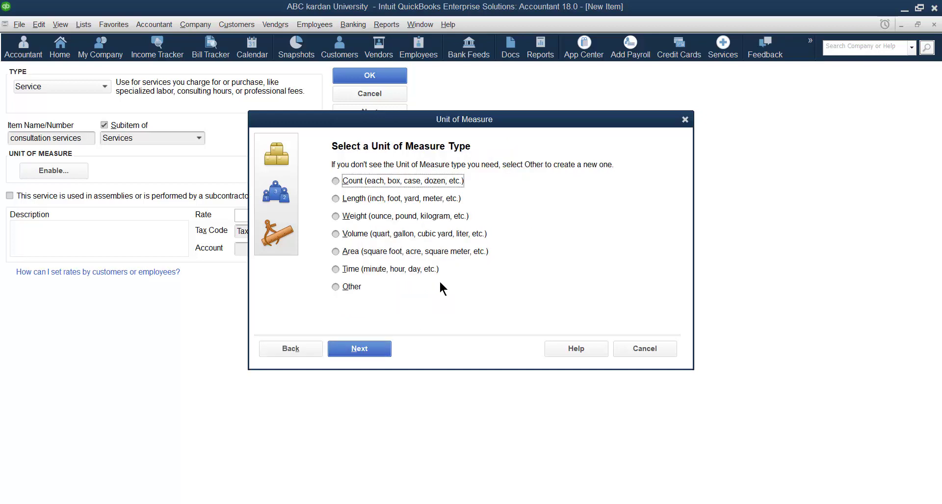
{"action": "left_click", "coordinate": [335, 270]}
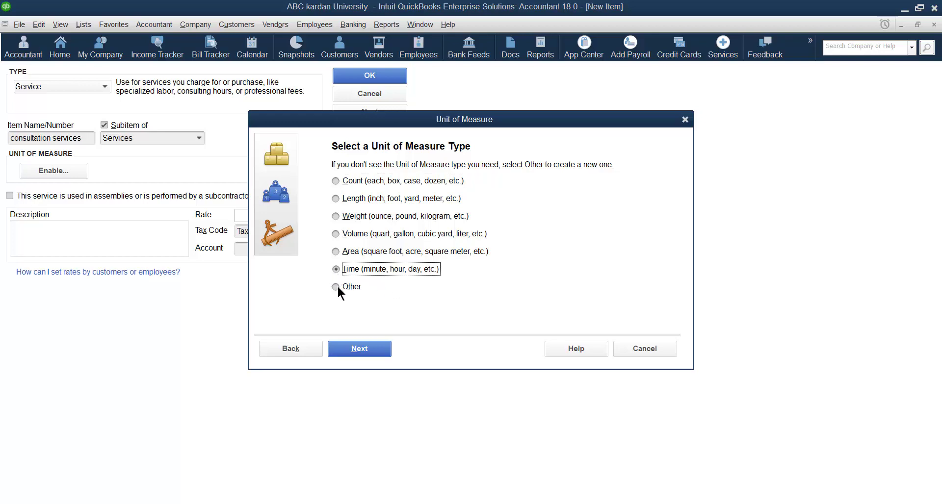
{"action": "left_click", "coordinate": [364, 349]}
{"action": "left_click", "coordinate": [356, 225]}
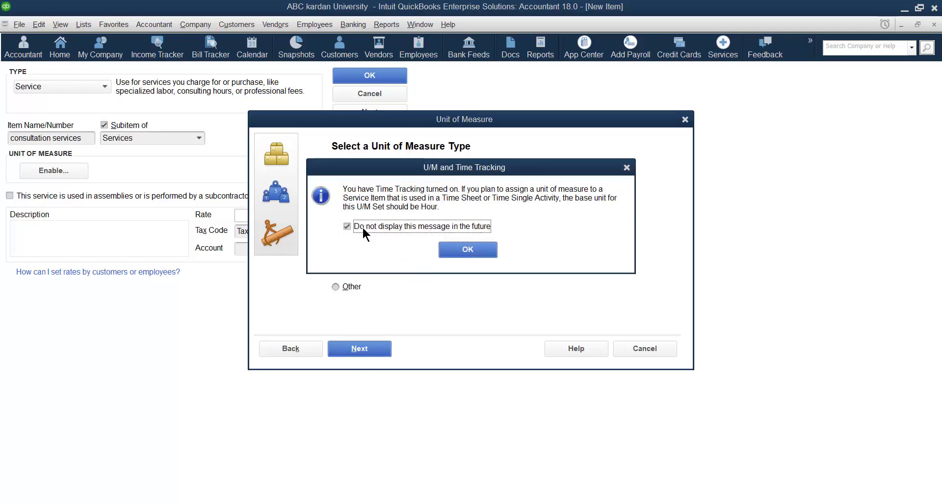
{"action": "left_click", "coordinate": [449, 251]}
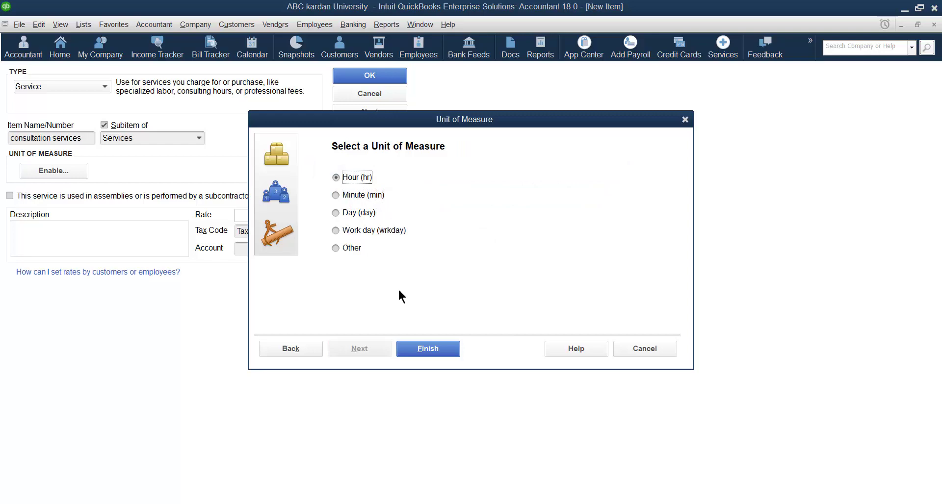
{"action": "left_click", "coordinate": [422, 348]}
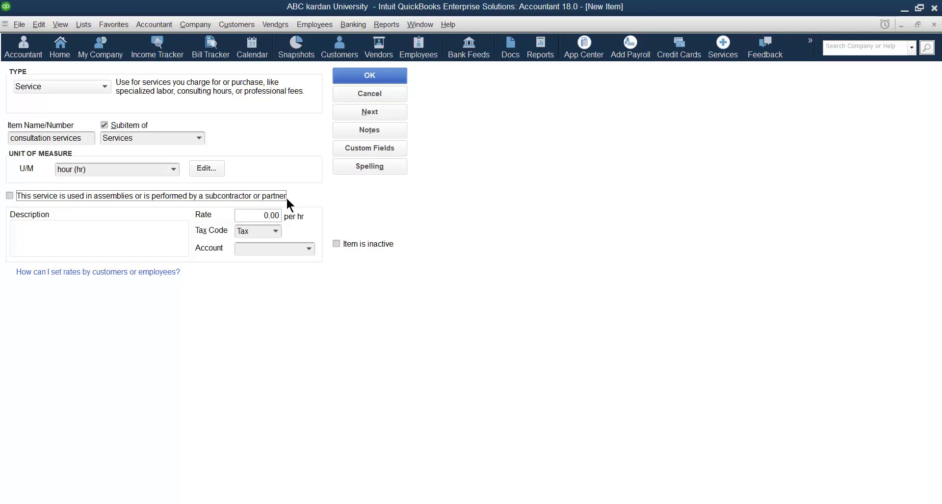
{"action": "left_click", "coordinate": [10, 196]}
{"action": "left_click", "coordinate": [10, 197]}
{"action": "left_click", "coordinate": [10, 196]}
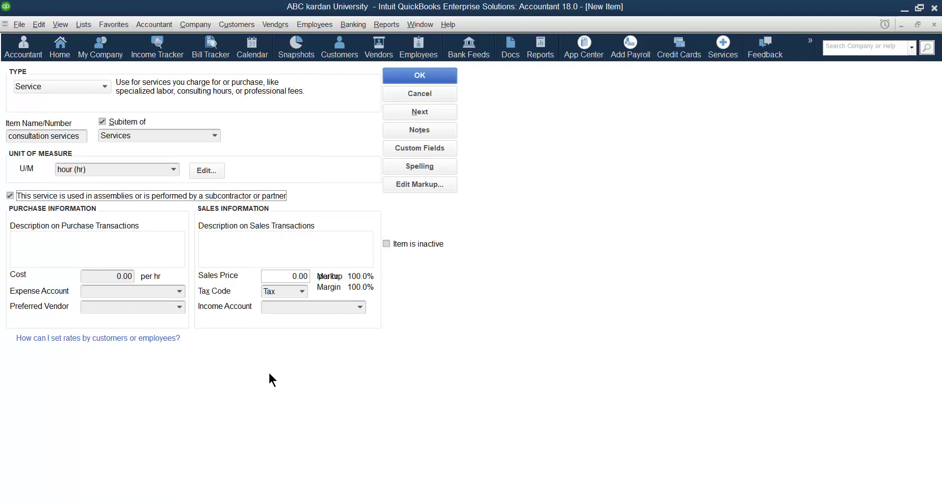
{"action": "left_click", "coordinate": [10, 196]}
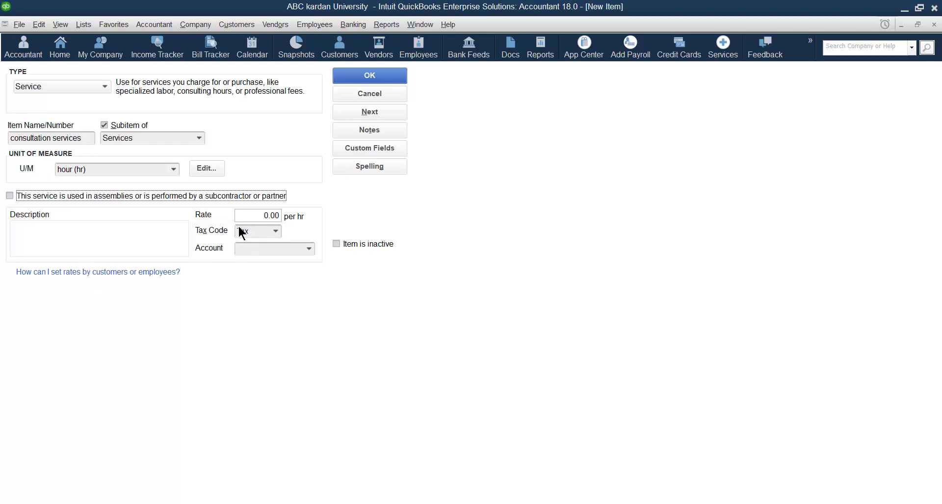
Enter a rate of 100 per hr and keep the Tax code
{"action": "left_click", "coordinate": [258, 215]}
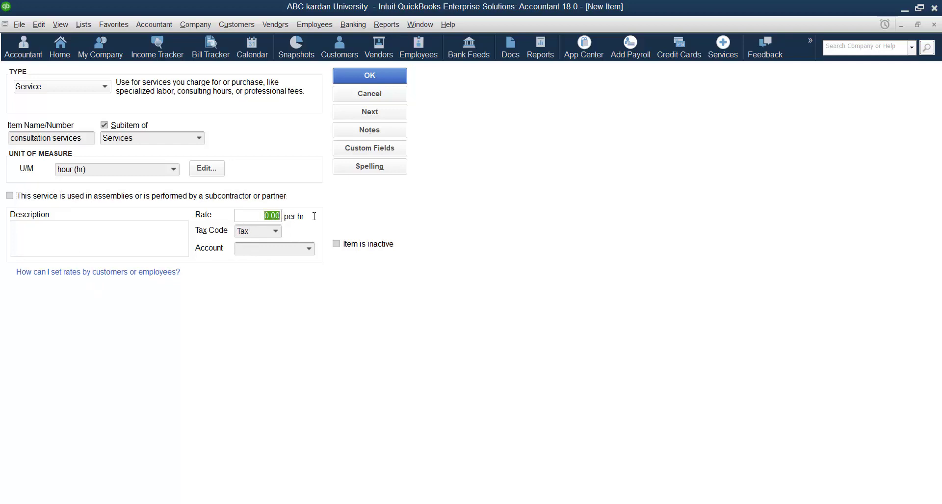
{"action": "type", "text": "100"}
{"action": "left_click", "coordinate": [274, 231]}
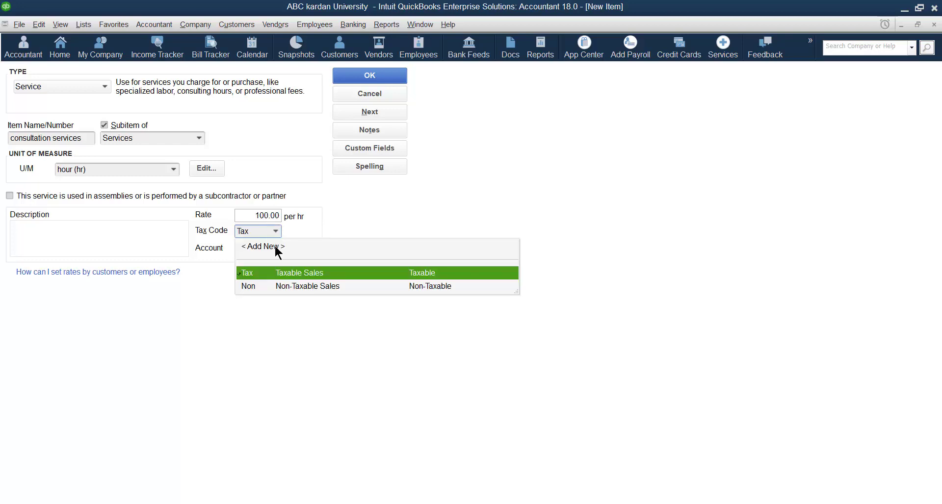
{"action": "left_click", "coordinate": [296, 274]}
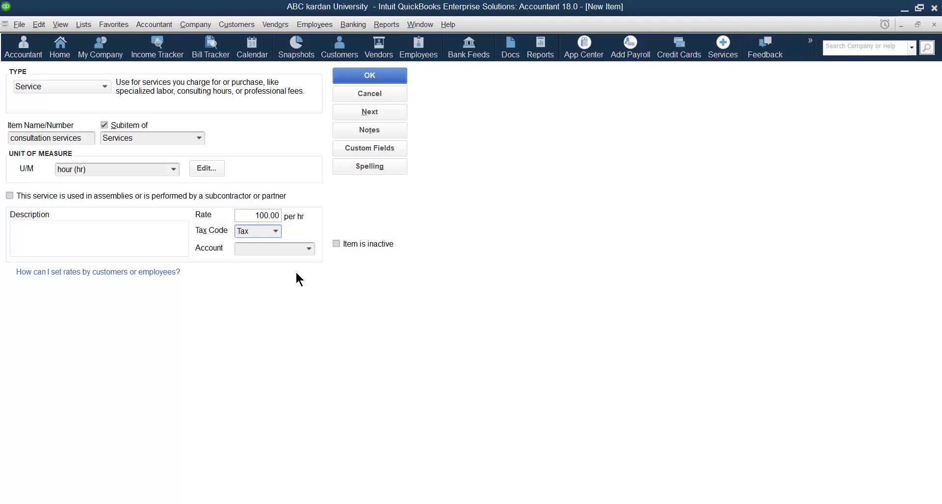
Post consultation services to 47900 · Sales and save the item
{"action": "left_click", "coordinate": [308, 249]}
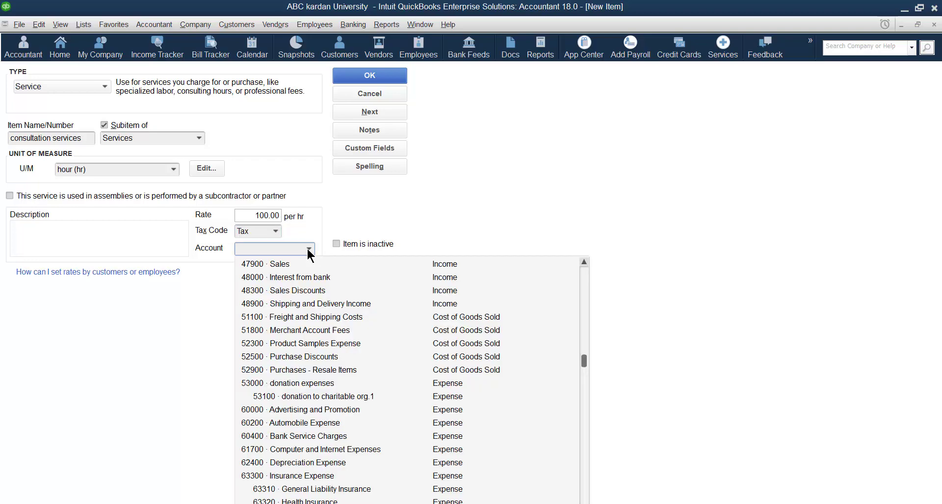
{"action": "left_click", "coordinate": [290, 265]}
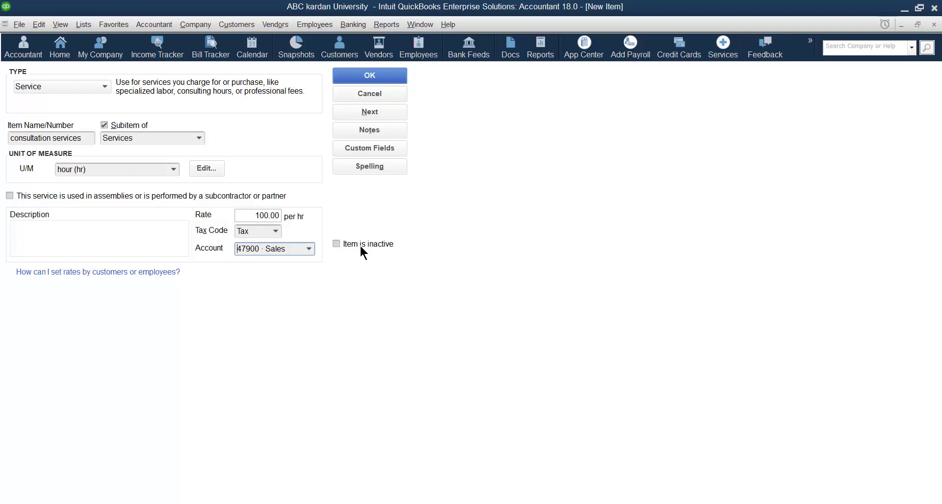
{"action": "left_click", "coordinate": [370, 79]}
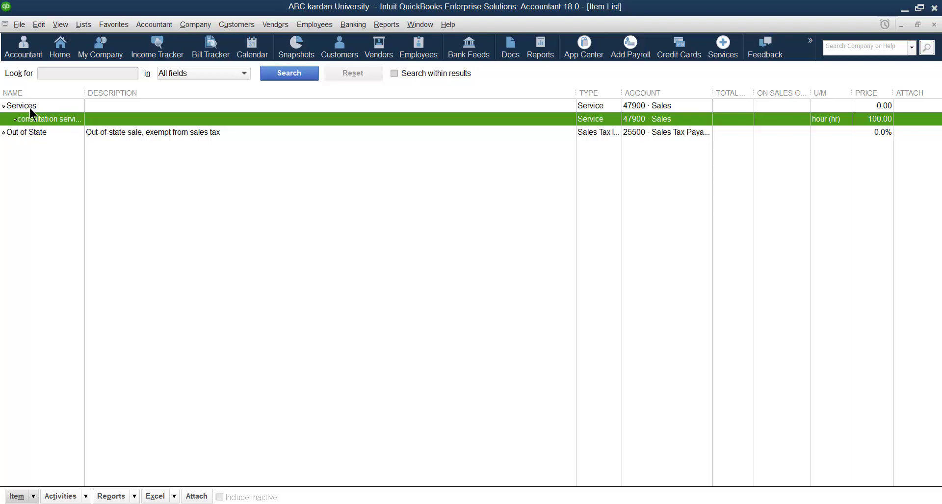
Start a new Service item named 'training services'
{"action": "right_click", "coordinate": [191, 242]}
{"action": "left_click", "coordinate": [205, 282]}
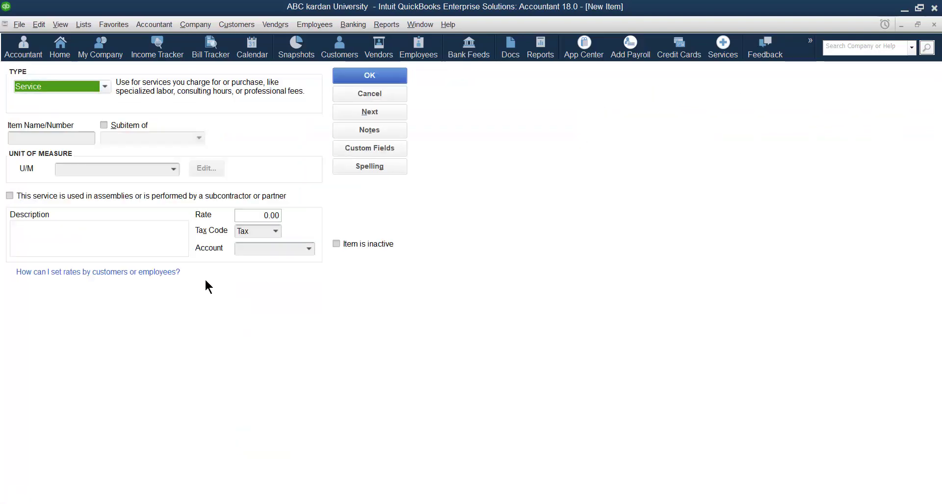
{"action": "left_click", "coordinate": [60, 101]}
{"action": "left_click", "coordinate": [44, 138]}
{"action": "type", "text": "t"}
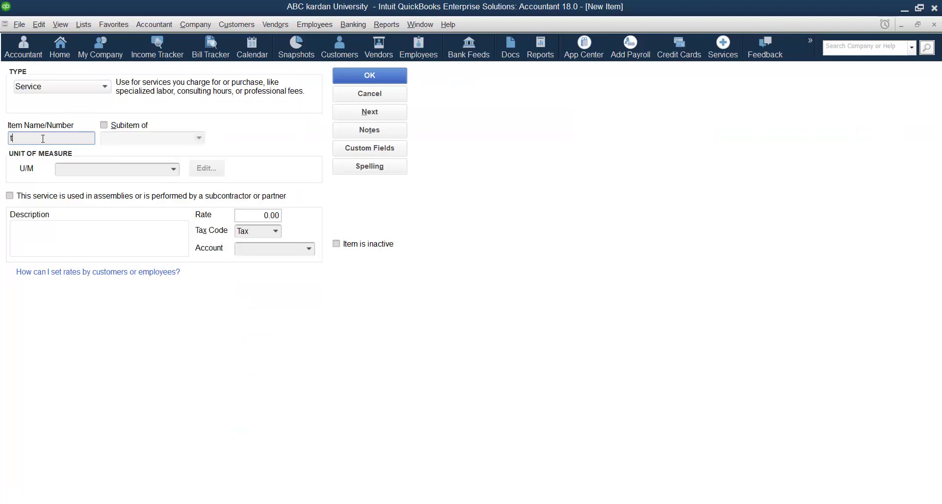
{"action": "type", "text": "raining services"}
Make training services a subitem of Services measured in hour (hr)
{"action": "left_click", "coordinate": [104, 126]}
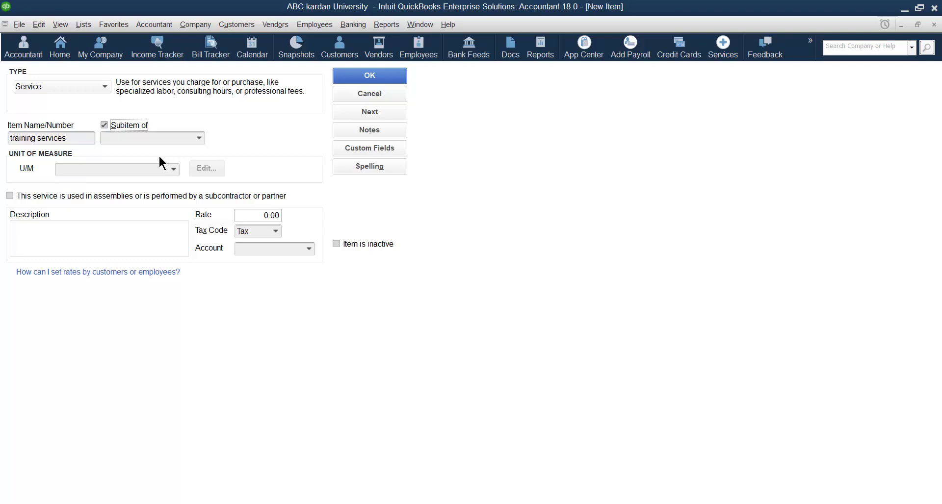
{"action": "left_click", "coordinate": [196, 139]}
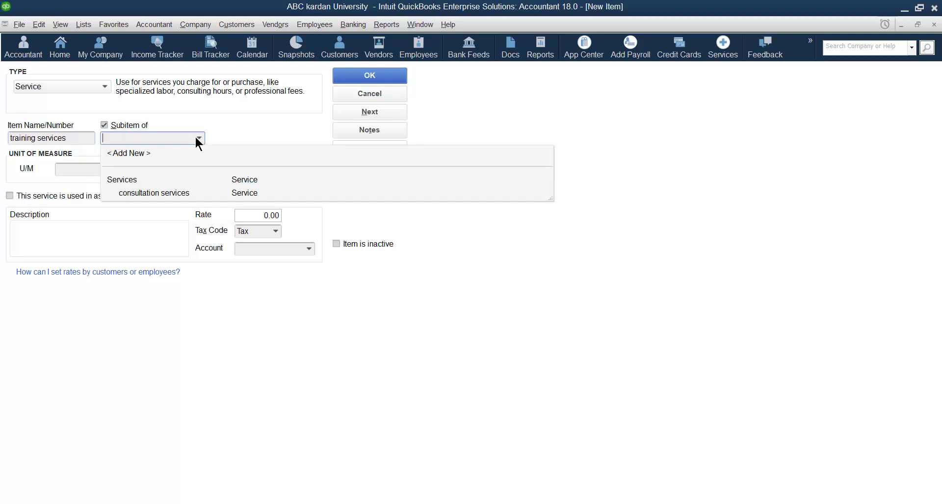
{"action": "left_click", "coordinate": [151, 179]}
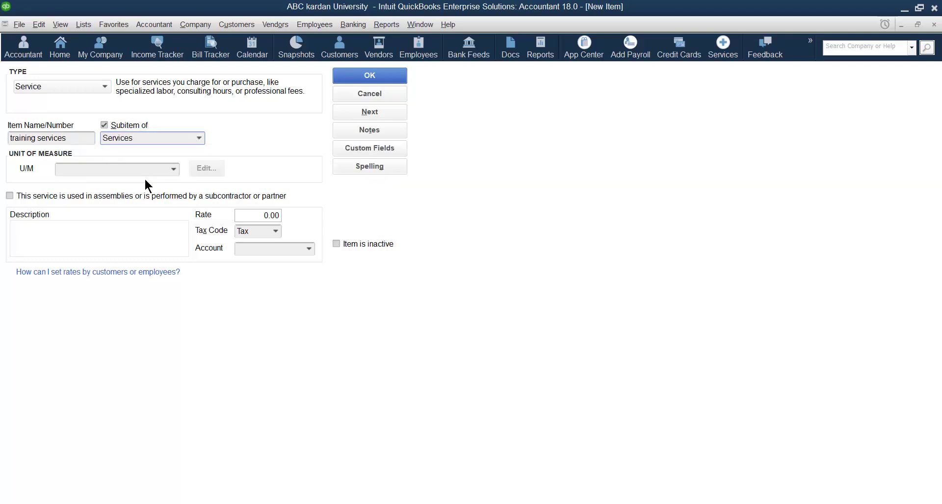
{"action": "left_click", "coordinate": [173, 170]}
{"action": "left_click", "coordinate": [113, 211]}
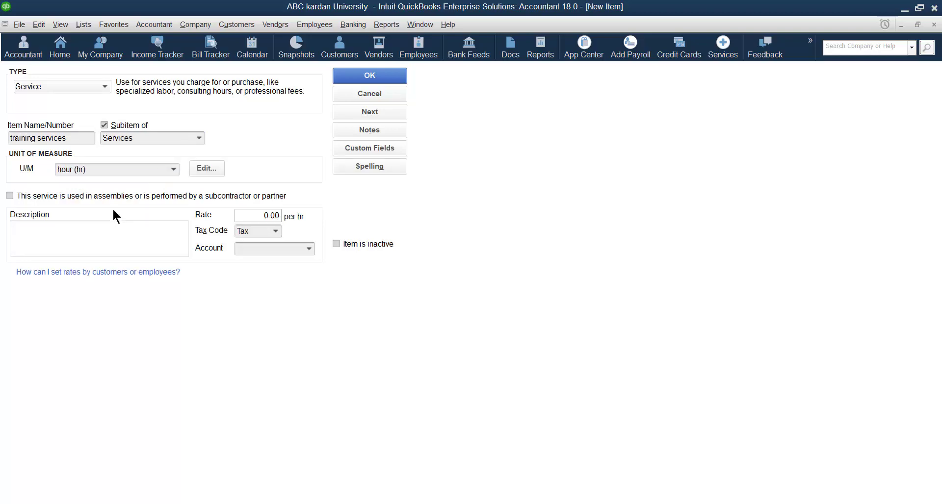
Mark training services as performed by a subcontractor and enter a cost of 20
{"action": "left_click", "coordinate": [10, 196]}
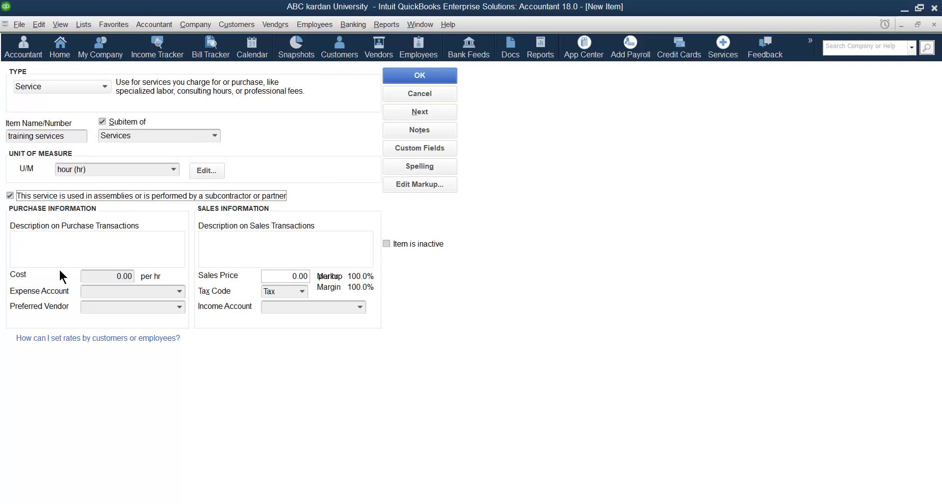
{"action": "left_click", "coordinate": [11, 197]}
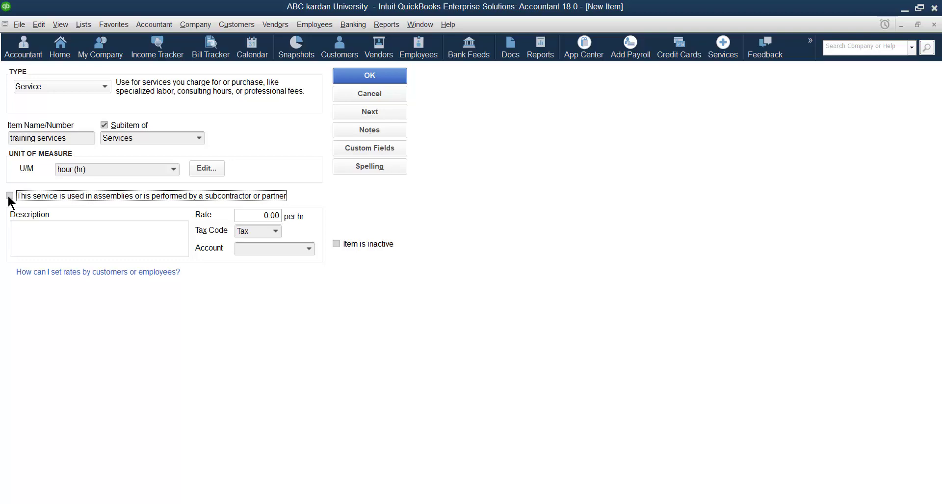
{"action": "left_click", "coordinate": [9, 197]}
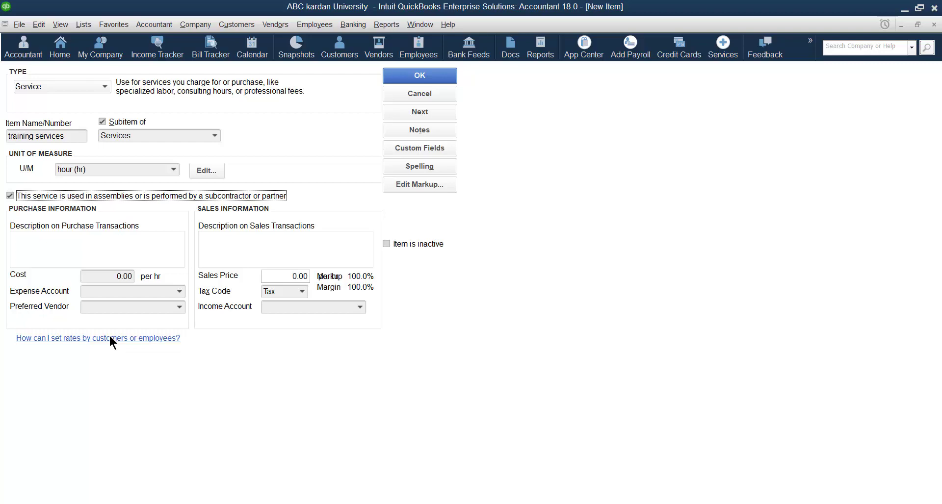
{"action": "left_click", "coordinate": [69, 248]}
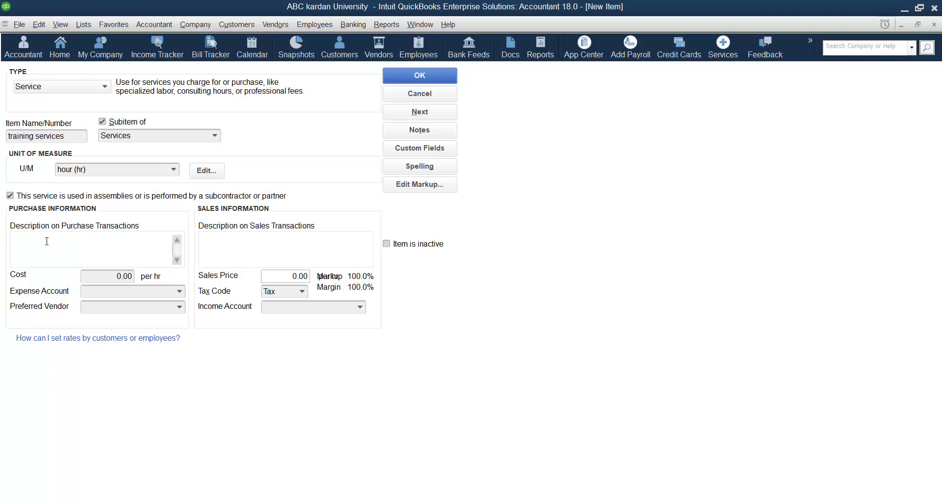
{"action": "left_click", "coordinate": [122, 276]}
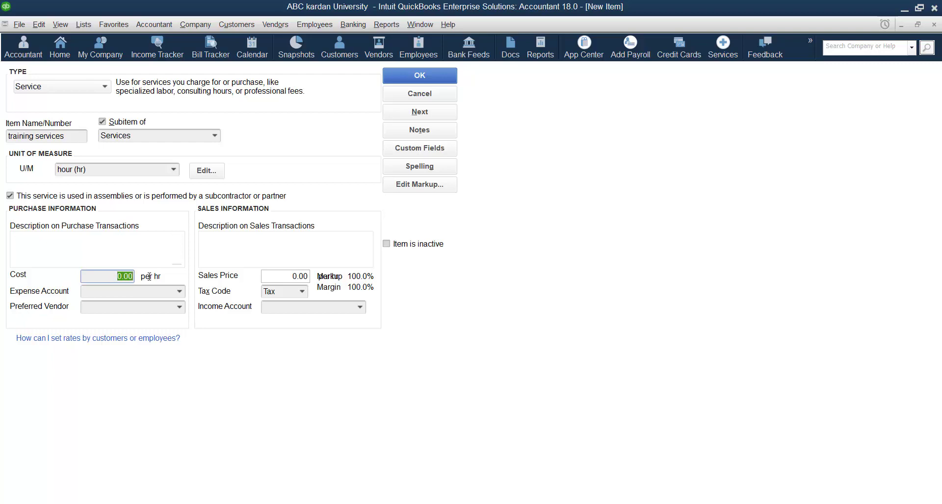
{"action": "type", "text": "20"}
Choose < Add New > in the Expense Account list to create a new account
{"action": "left_click", "coordinate": [180, 292]}
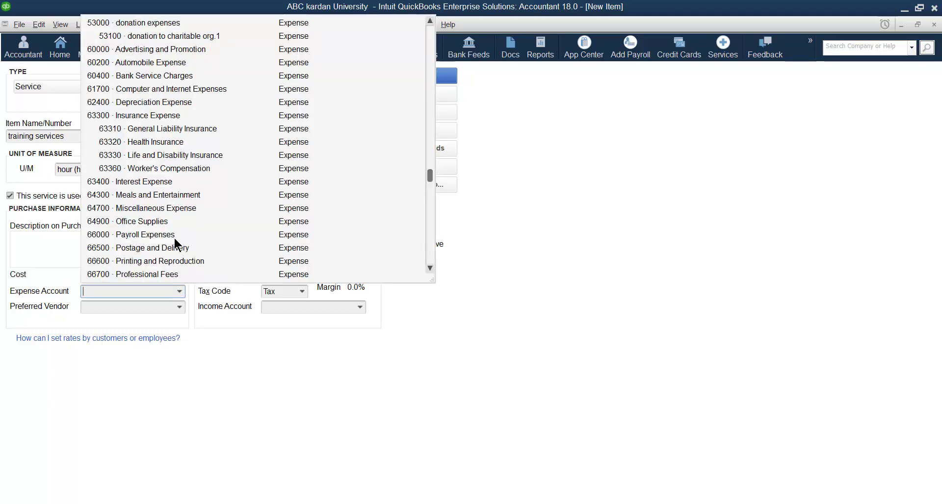
{"action": "scroll", "coordinate": [176, 240], "scroll_direction": "up", "scroll_amount": 1}
{"action": "scroll", "coordinate": [175, 240], "scroll_direction": "up", "scroll_amount": 1}
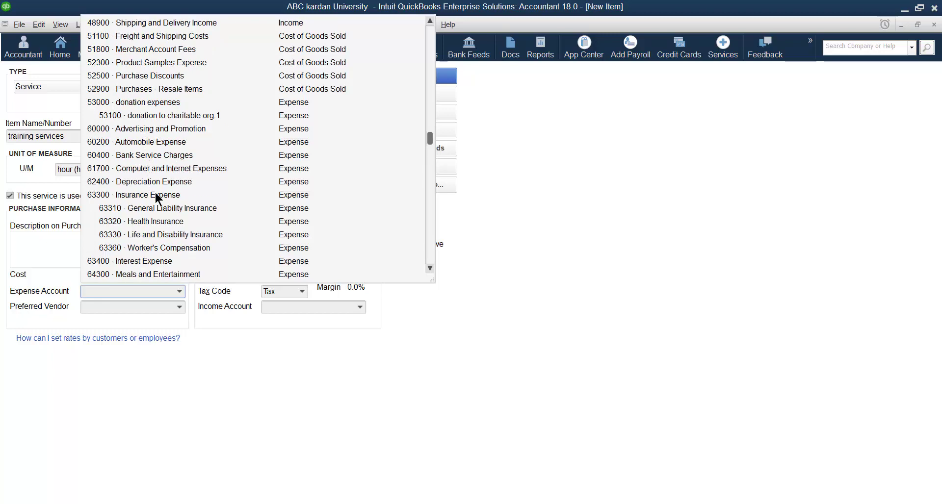
{"action": "scroll", "coordinate": [189, 221], "scroll_direction": "down", "scroll_amount": 5}
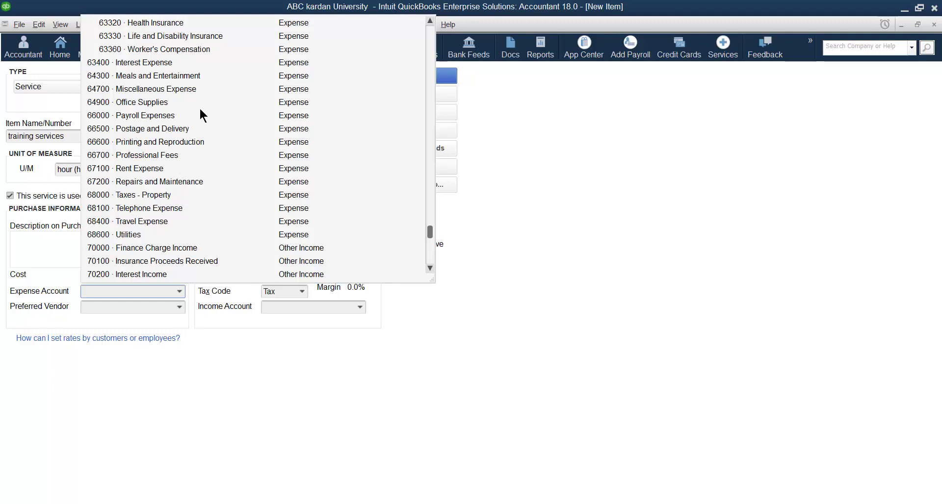
{"action": "scroll", "coordinate": [203, 93], "scroll_direction": "up", "scroll_amount": 2}
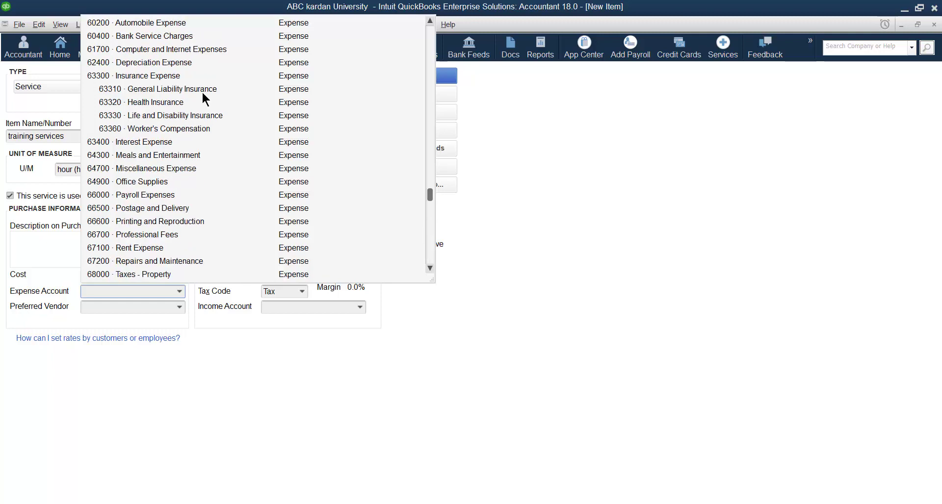
{"action": "scroll", "coordinate": [201, 90], "scroll_direction": "up", "scroll_amount": 1}
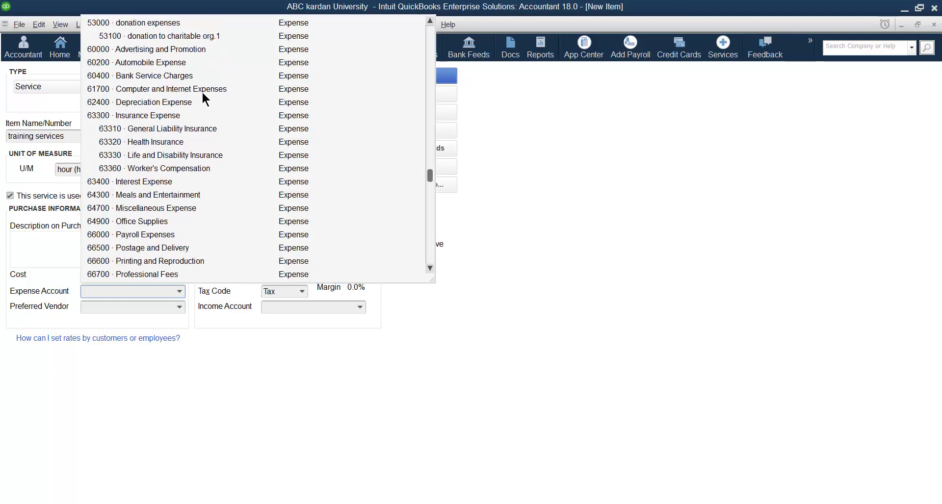
{"action": "scroll", "coordinate": [202, 91], "scroll_direction": "up", "scroll_amount": 8}
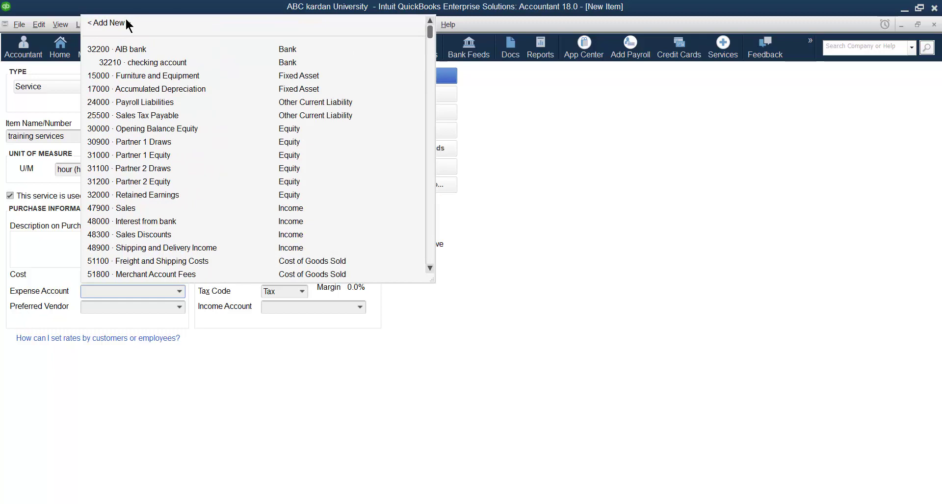
{"action": "left_click", "coordinate": [126, 24]}
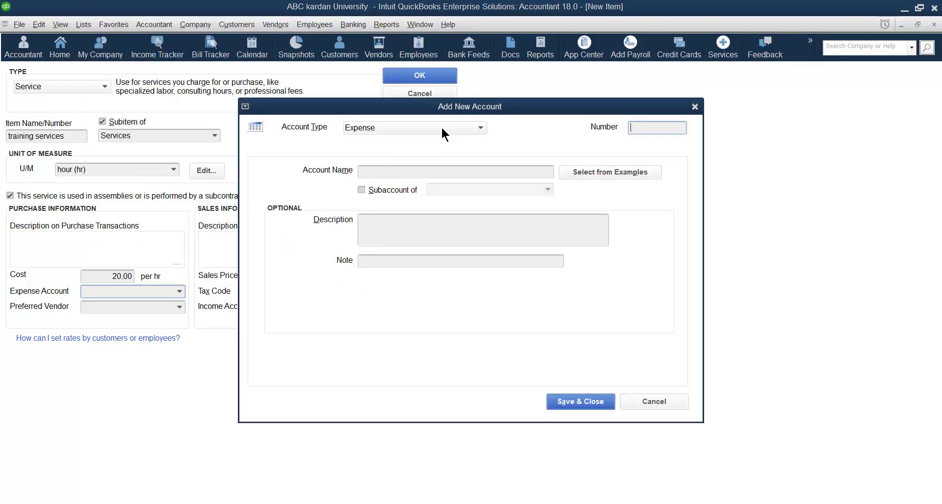
Create a new account named 'training expenses' and save it as the item's expense account
{"action": "left_click", "coordinate": [396, 172]}
{"action": "type", "text": "traini"}
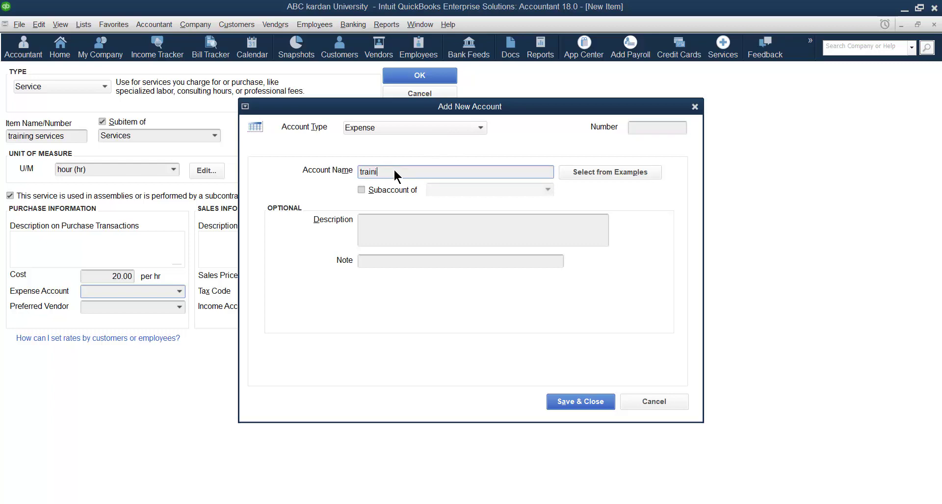
{"action": "type", "text": "ng expenses"}
{"action": "left_click", "coordinate": [593, 406]}
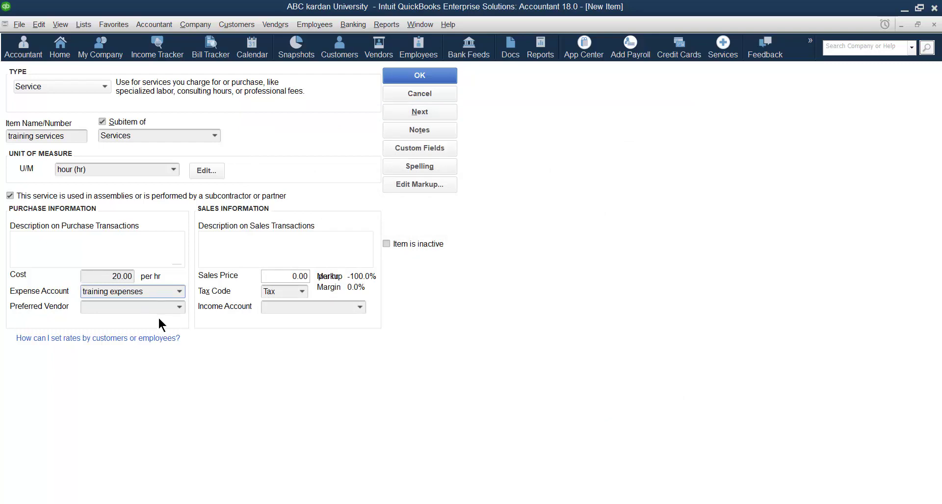
{"action": "left_click", "coordinate": [179, 308]}
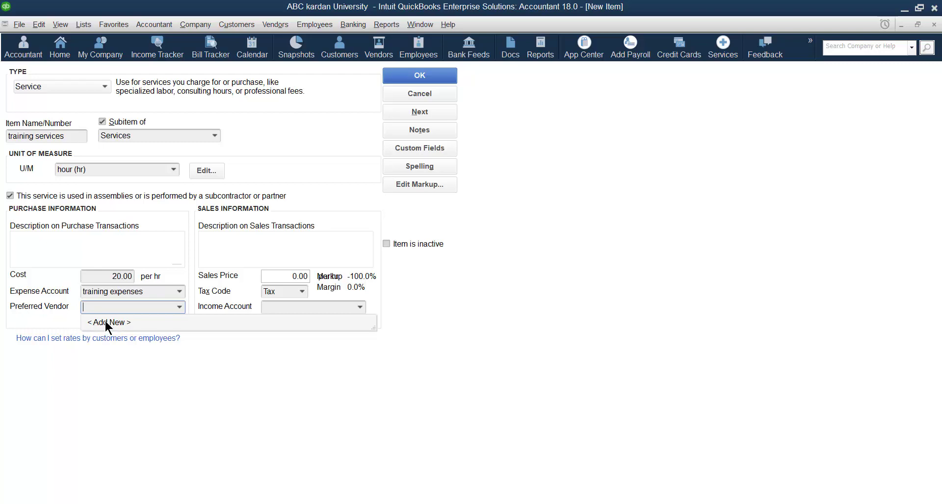
Create a new vendor by entering the vendor's full name, then save it as preferred vendor
{"action": "left_click", "coordinate": [105, 323]}
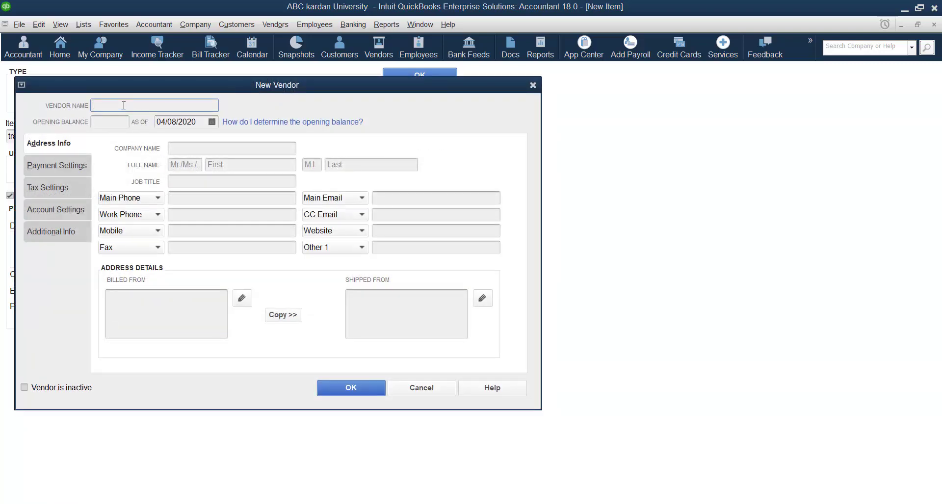
{"action": "type", "text": "."}
{"action": "left_click", "coordinate": [339, 387]}
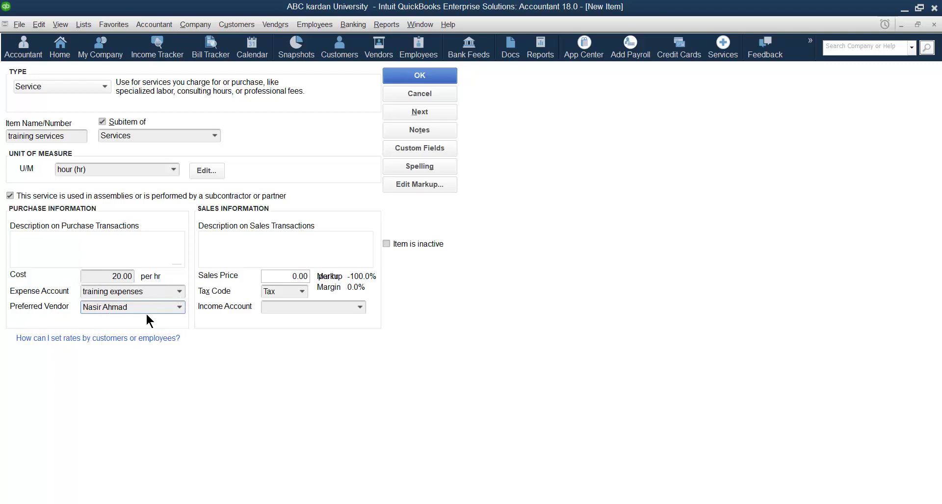
Give training services a 30 sales price and the 47900 · Sales income account, then save it
{"action": "left_click", "coordinate": [299, 278]}
{"action": "type", "text": "30"}
{"action": "left_click", "coordinate": [359, 307]}
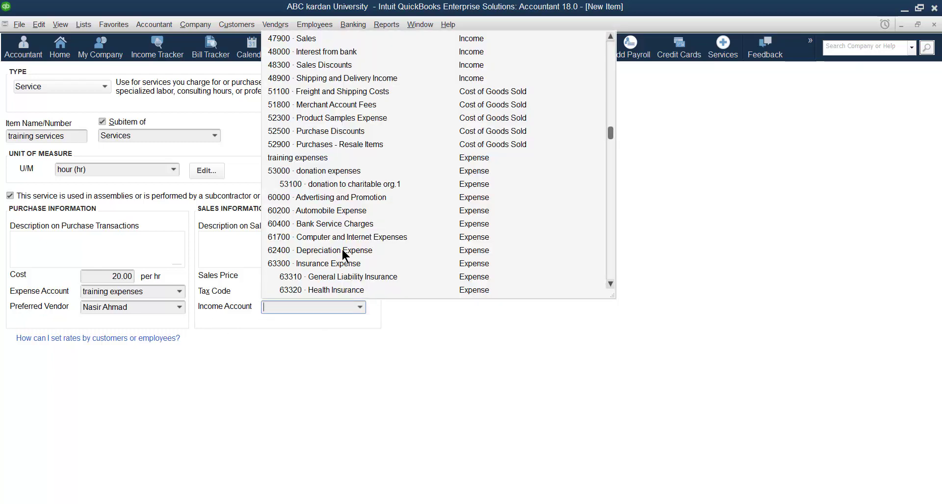
{"action": "left_click", "coordinate": [308, 38]}
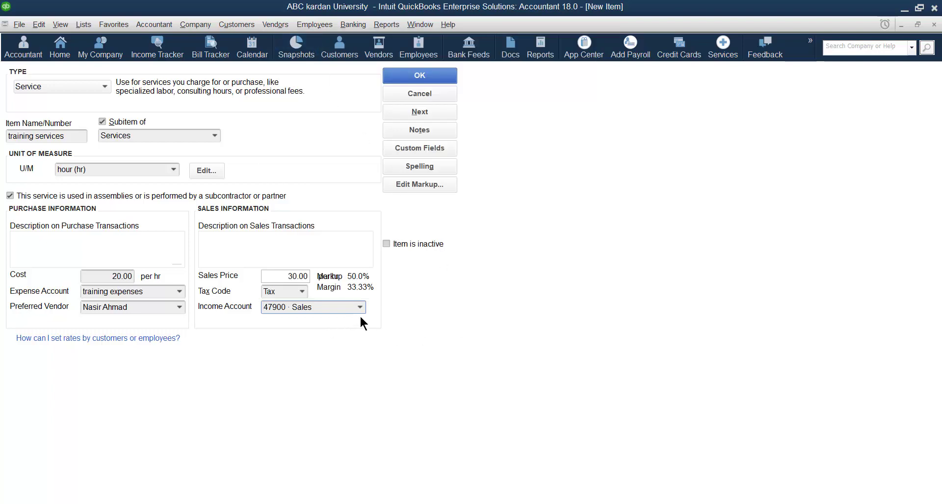
{"action": "left_click", "coordinate": [414, 75]}
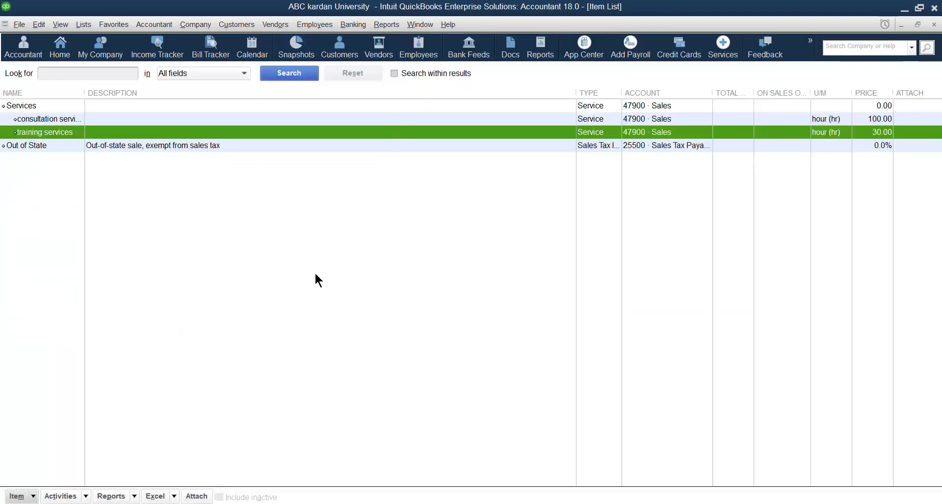